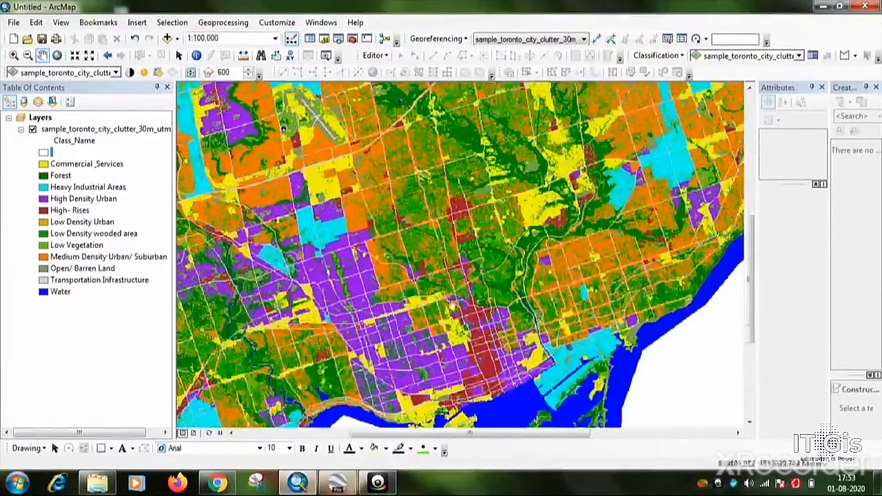
scroll(452, 305, up, 1)
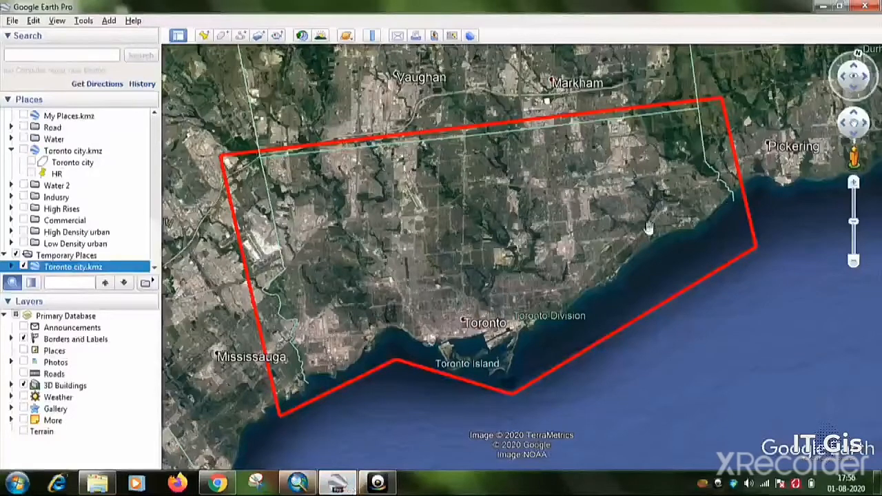
drag(648, 228, 644, 213)
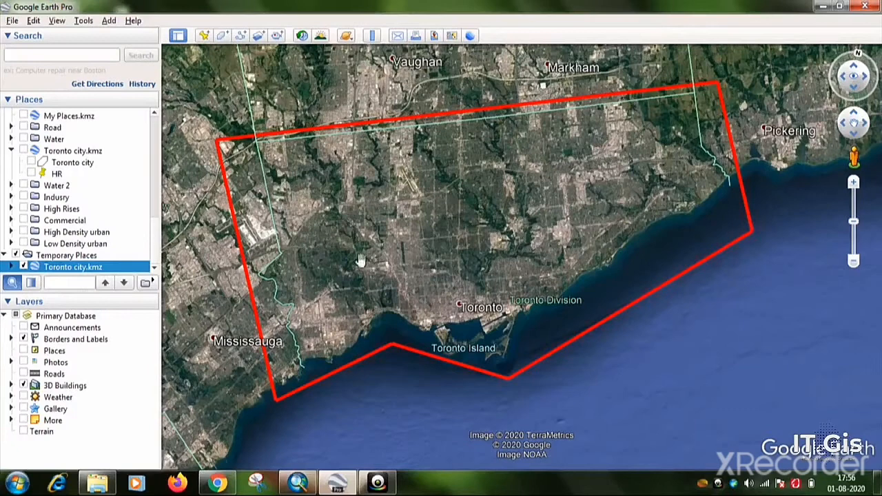
- Switch to Chrome, search Google for "earth explorer usgs" and open the USGS EarthExplorer site
click(217, 482)
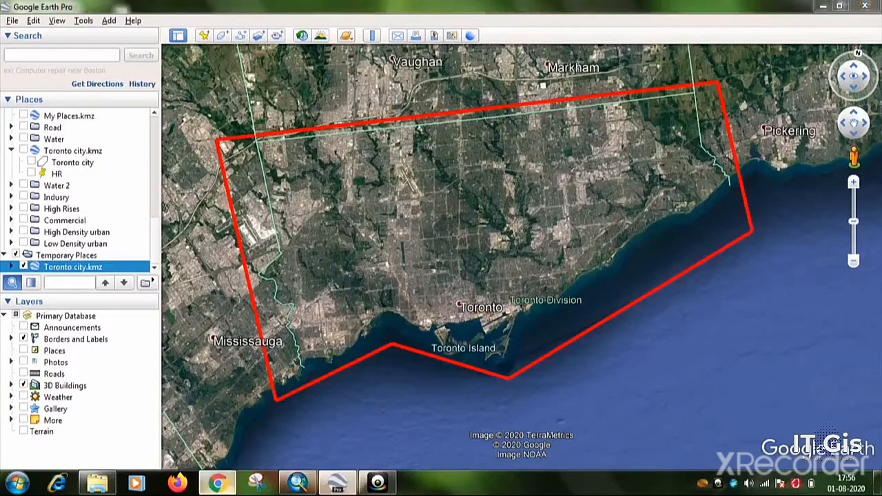
click(313, 265)
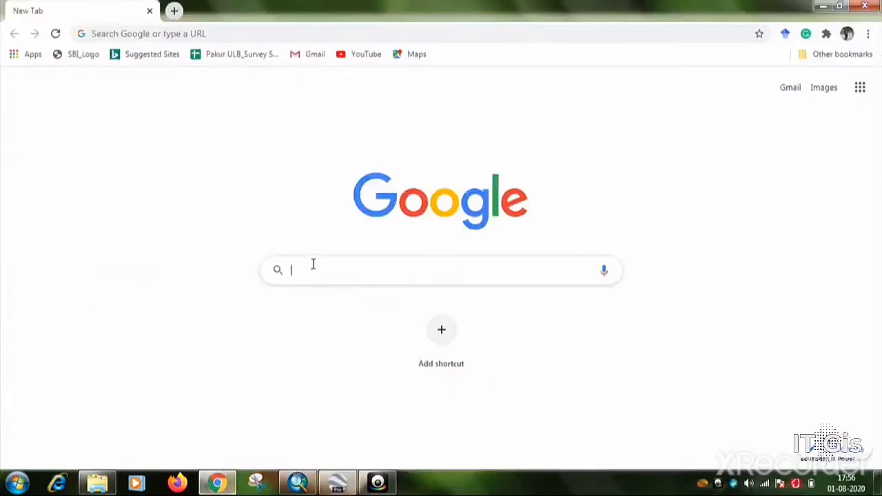
text(e)
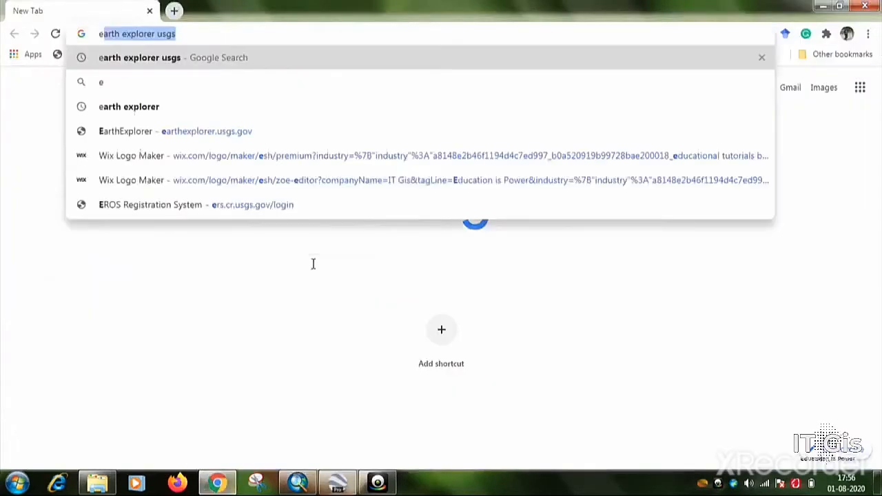
text(arth)
key(Return)
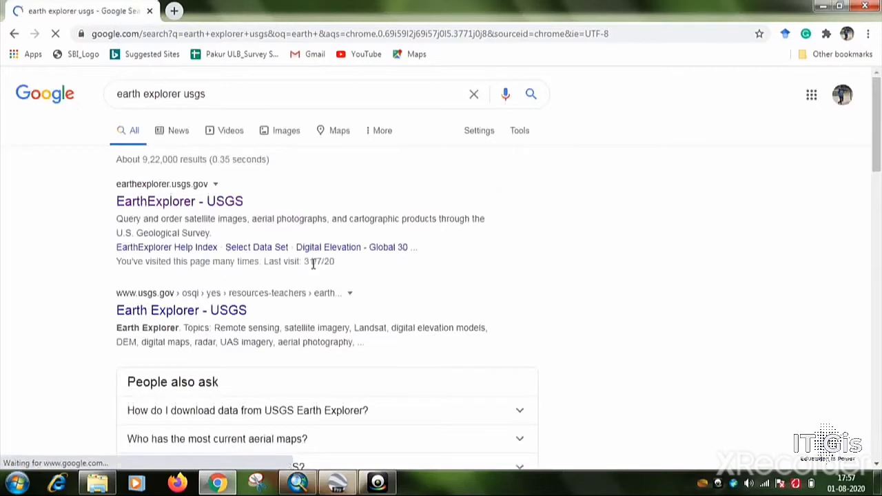
click(192, 207)
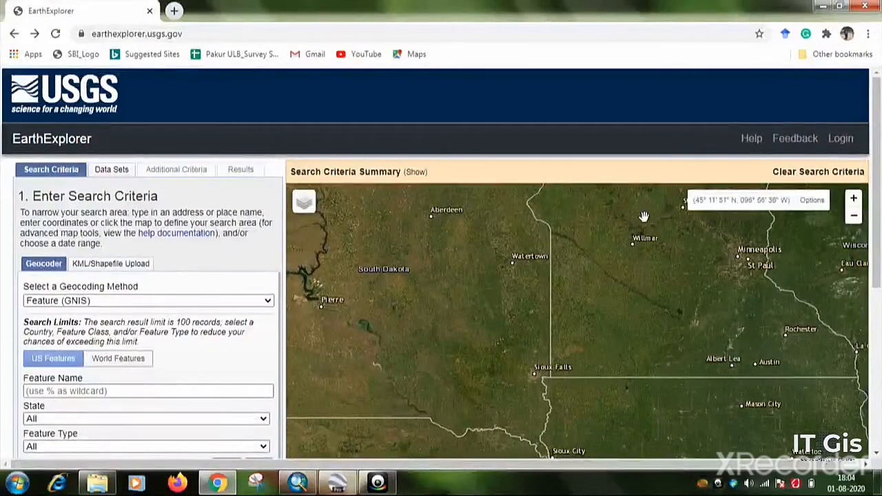
- Sign in to EarthExplorer with the registered USGS username and the account password
click(841, 146)
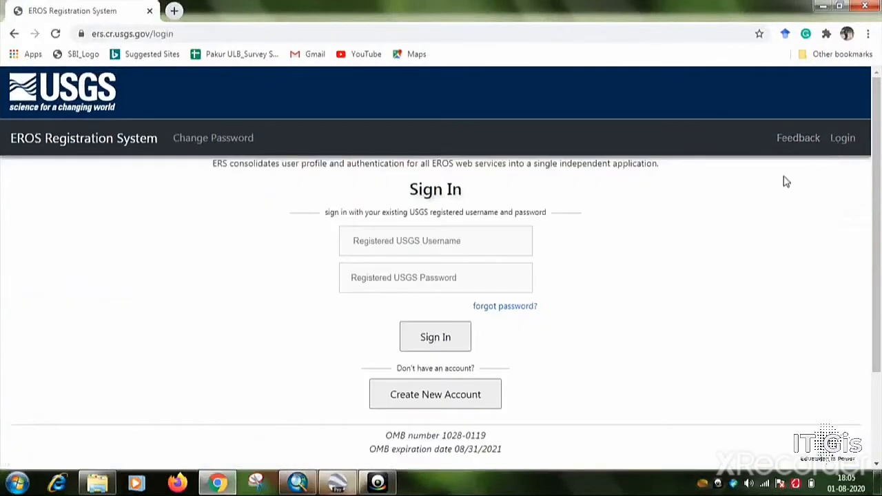
click(414, 248)
click(623, 241)
click(422, 246)
click(418, 277)
click(408, 285)
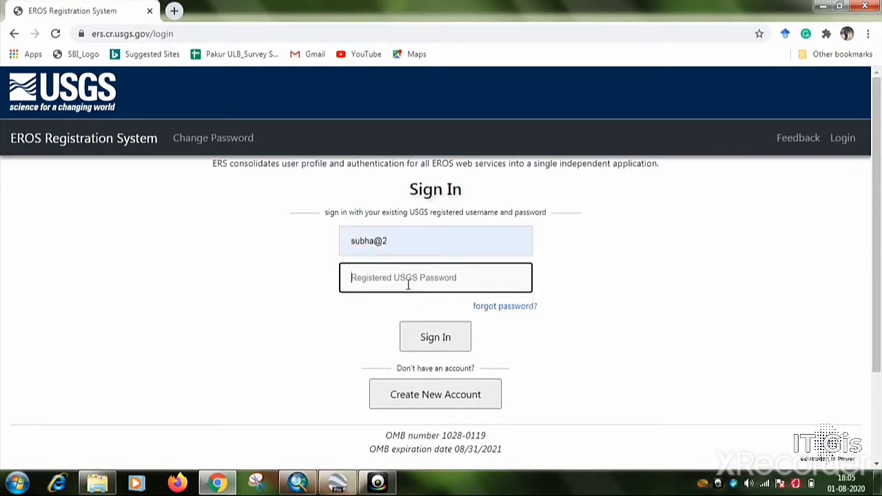
text(•••••)
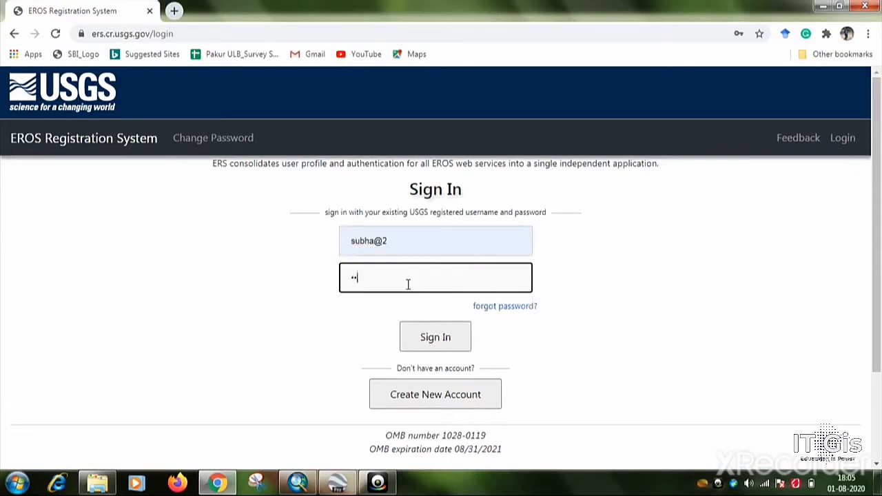
text(••••••)
click(435, 338)
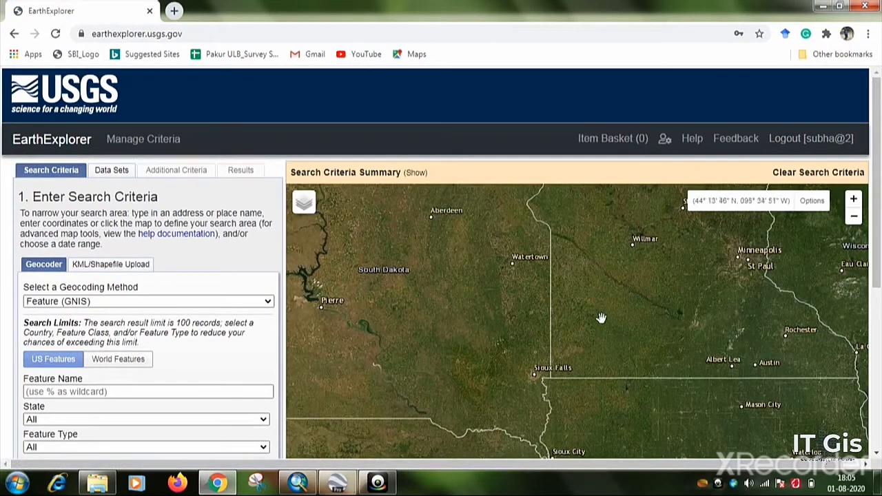
- Mark a four-point search polygon around Watertown on the map
click(482, 256)
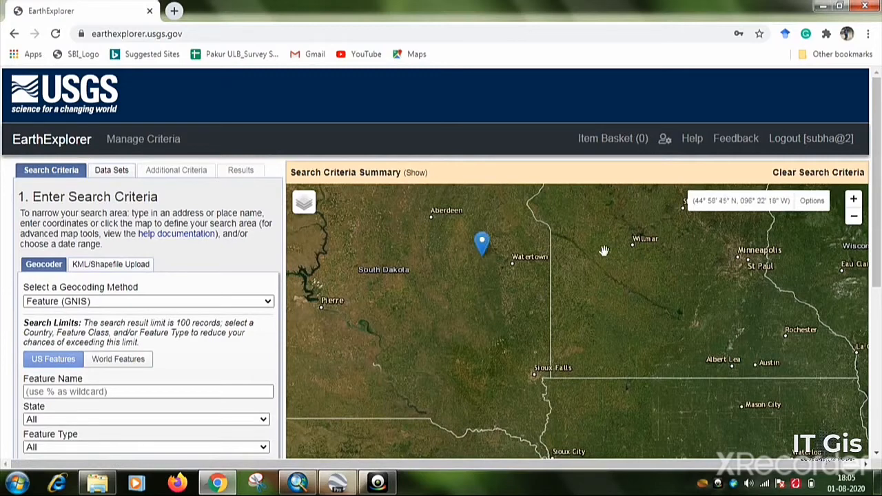
click(604, 250)
click(603, 331)
click(503, 329)
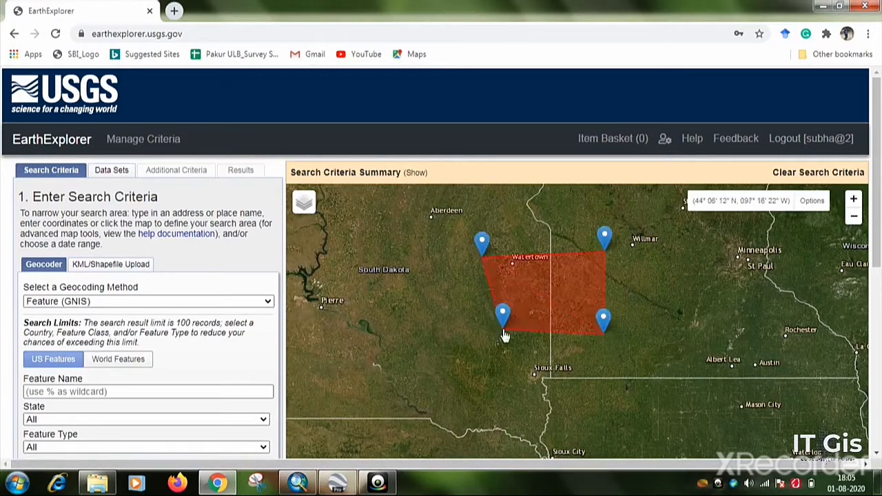
- Delete all four coordinates of the hand-placed search polygon
scroll(504, 335, down, 5)
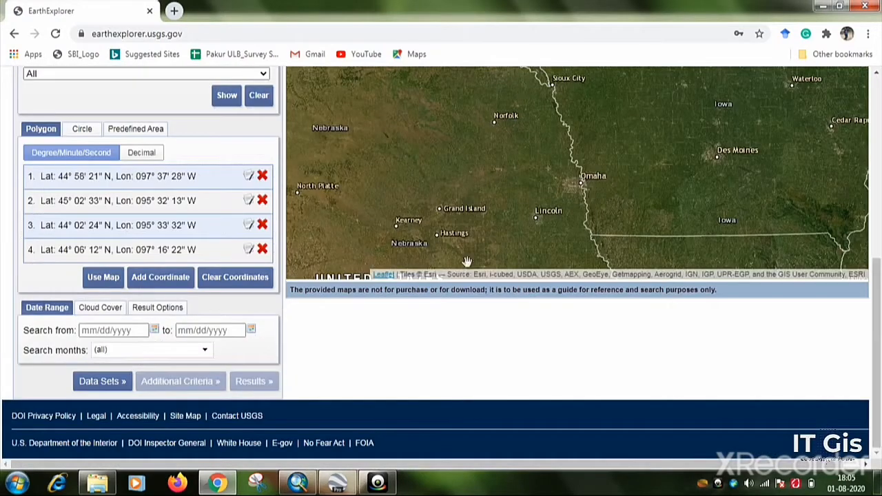
click(262, 177)
click(263, 201)
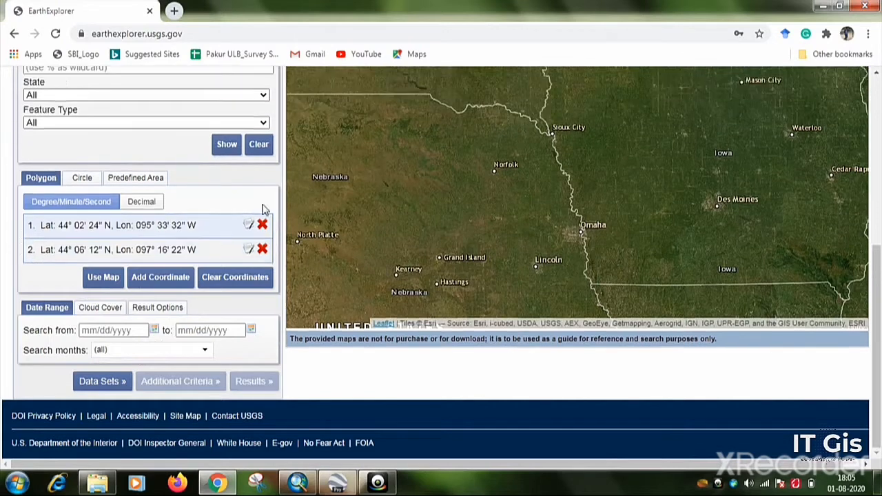
click(263, 225)
click(263, 249)
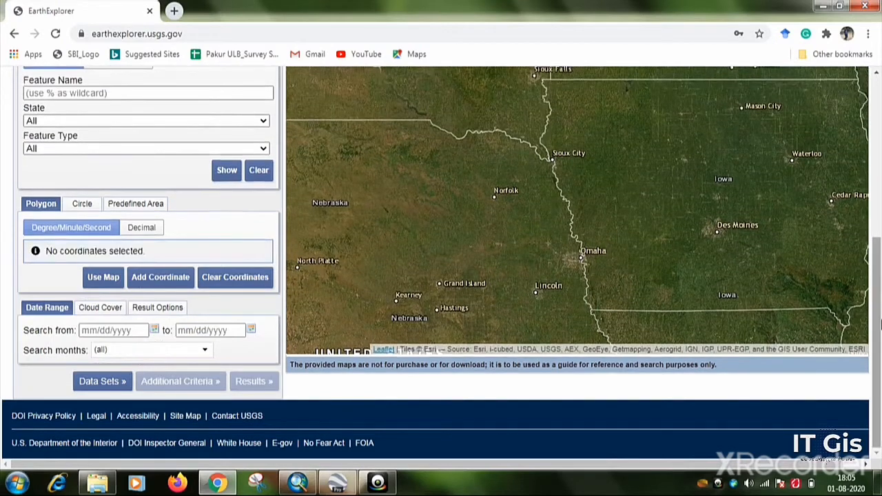
- Upload the Toronto city KMZ file as the search area and proceed to the data set selection
scroll(135, 190, up, 5)
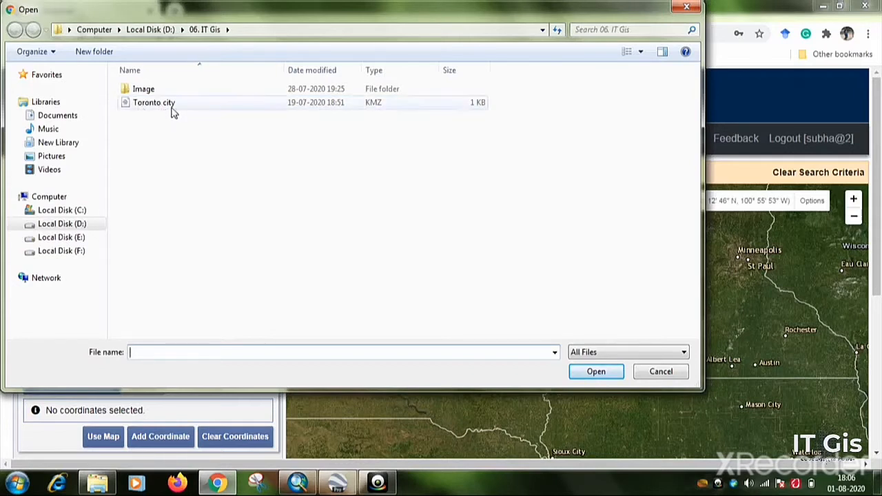
click(172, 107)
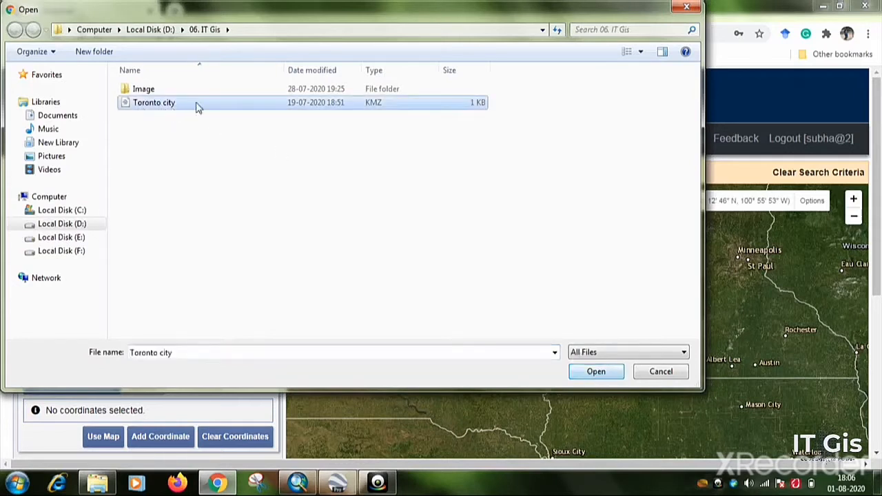
click(596, 371)
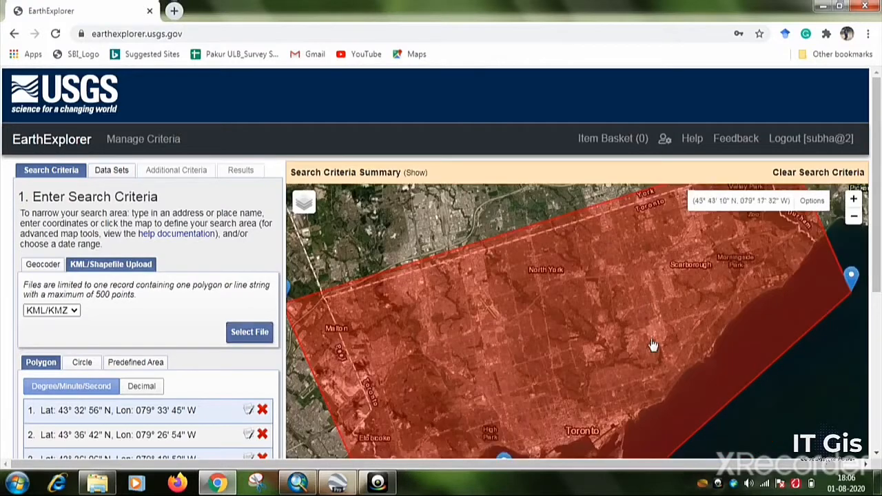
scroll(653, 345, up, 1)
scroll(661, 360, down, 2)
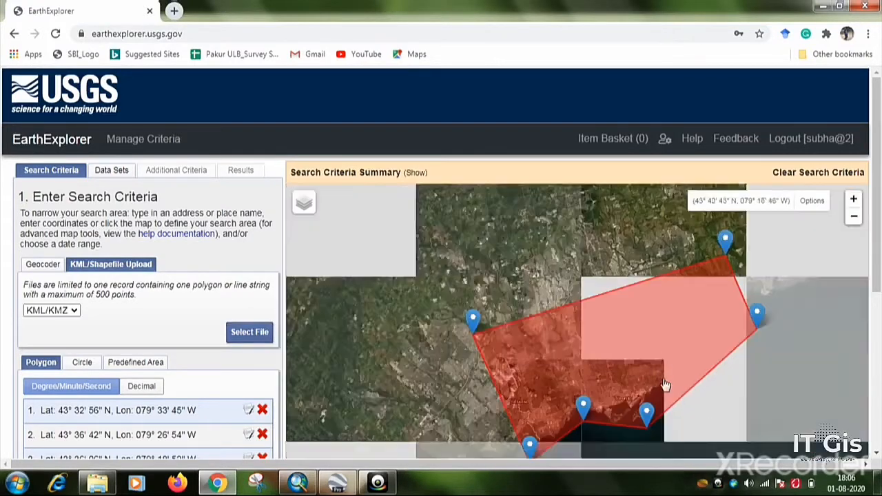
drag(650, 373, 586, 310)
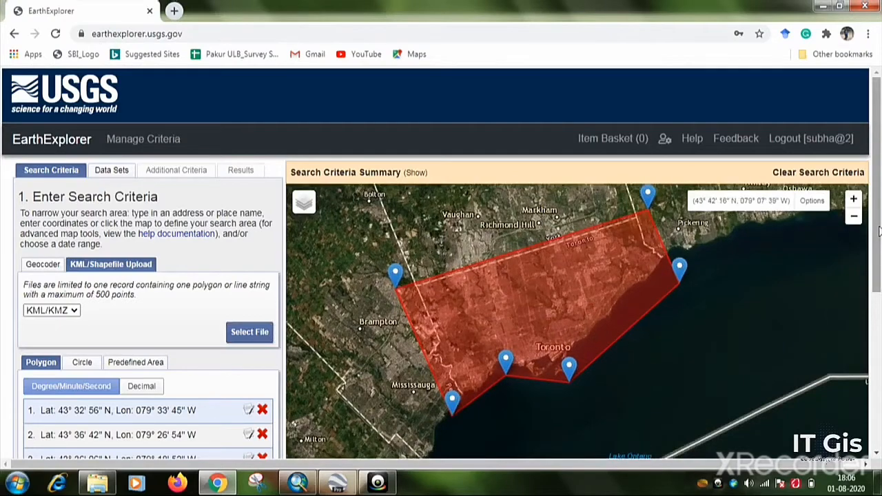
drag(879, 233, 879, 376)
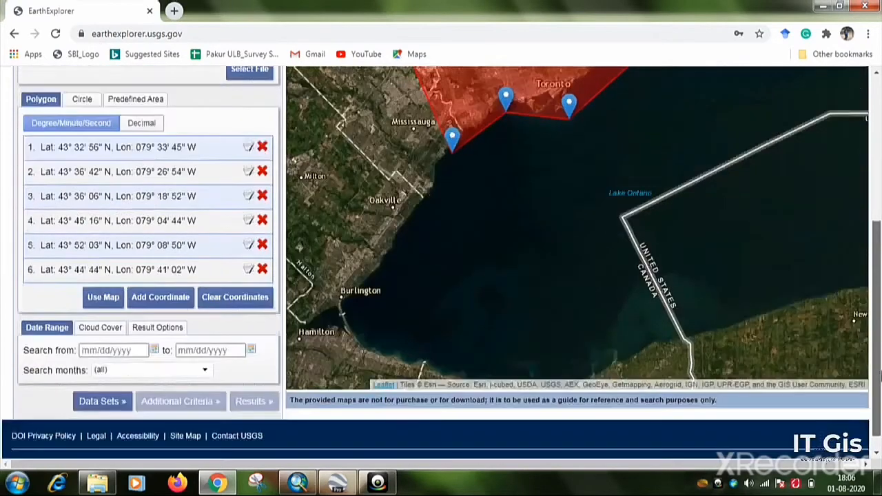
click(113, 403)
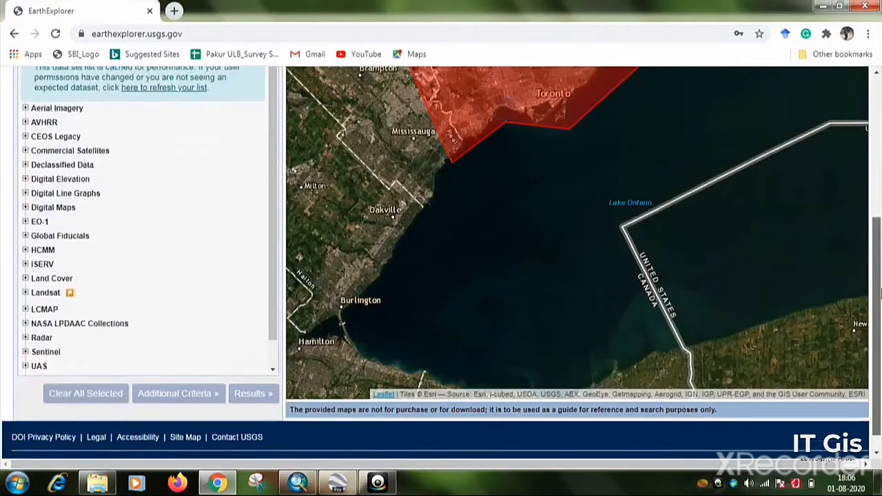
- Look into the Sentinel and Digital Elevation data set groups, collapsing each one again
click(25, 352)
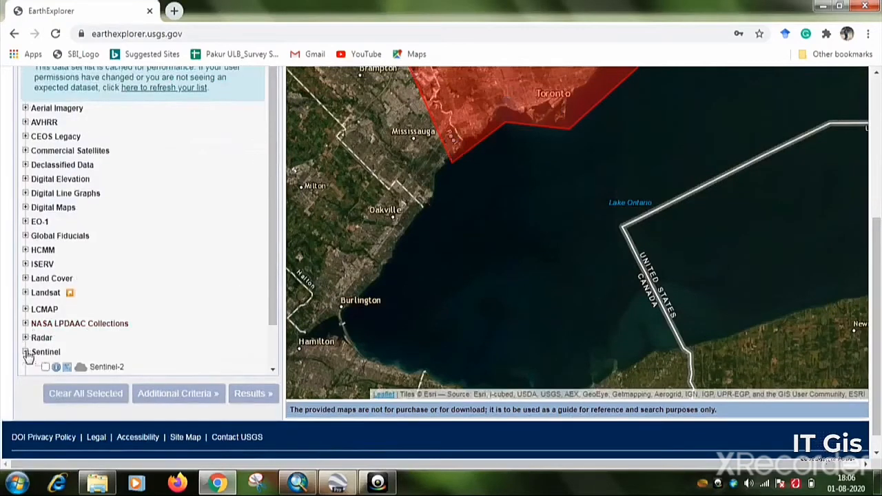
click(26, 352)
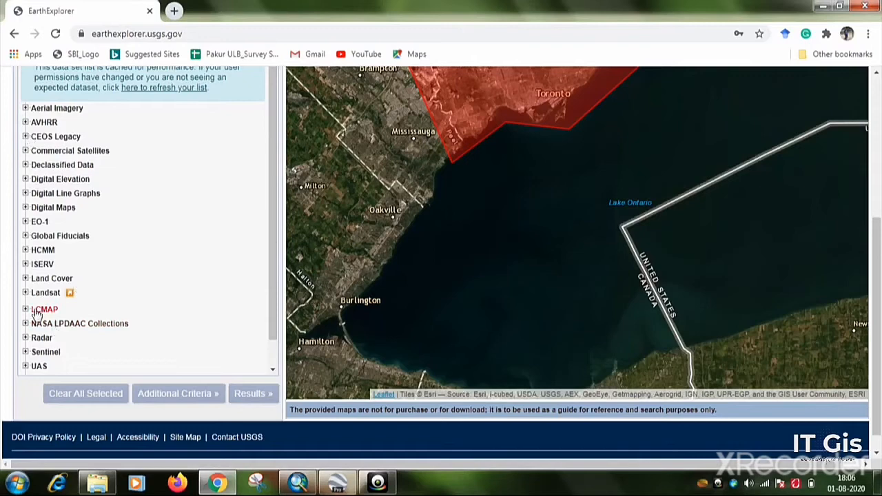
click(25, 179)
click(25, 180)
- Select the Landsat 8 OLI/TIRS C1 Level-1 data set under Landsat Collection 1 Level-1
click(25, 292)
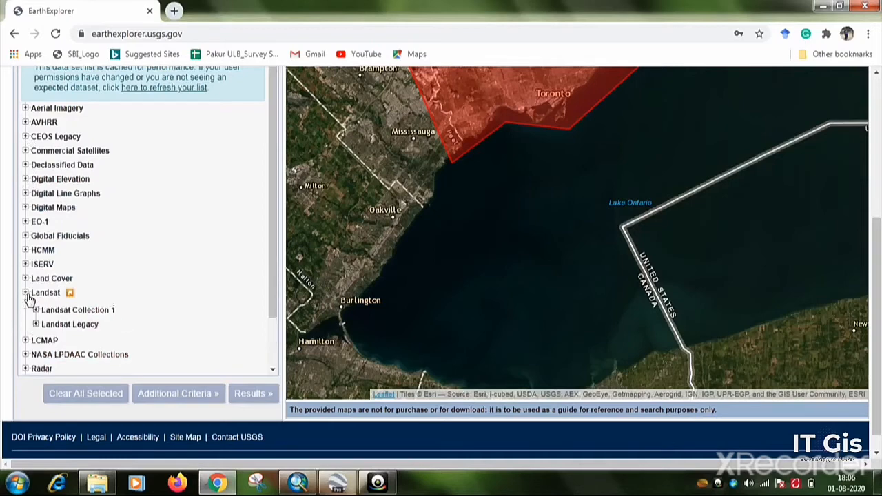
click(36, 311)
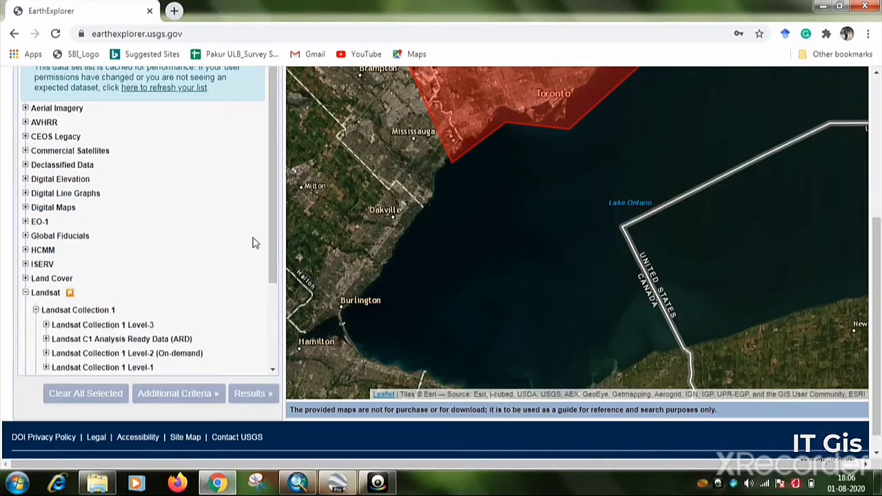
drag(276, 227, 276, 276)
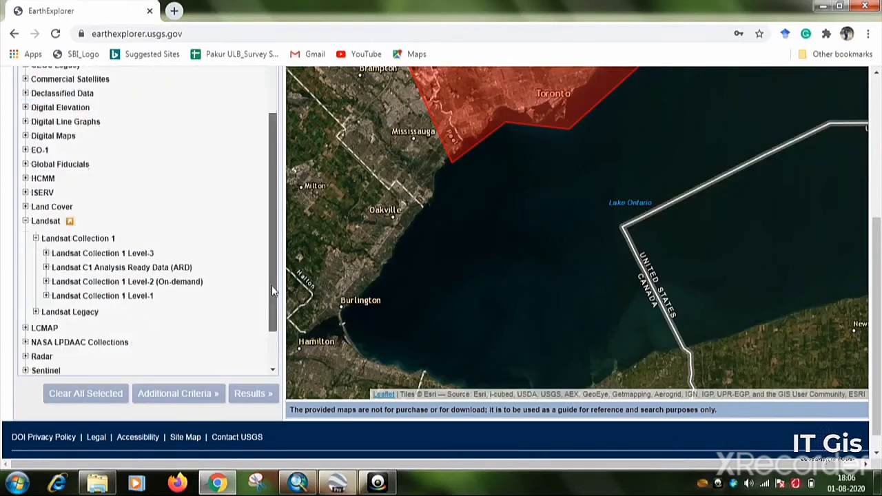
click(47, 296)
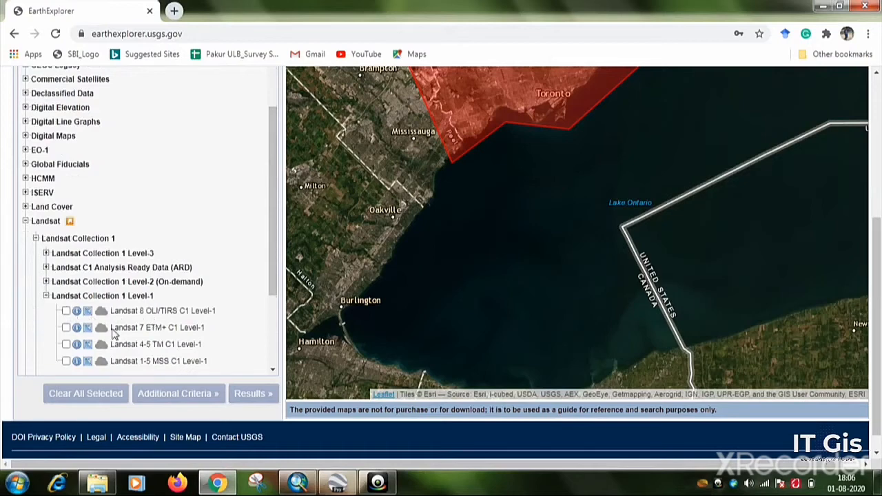
click(66, 311)
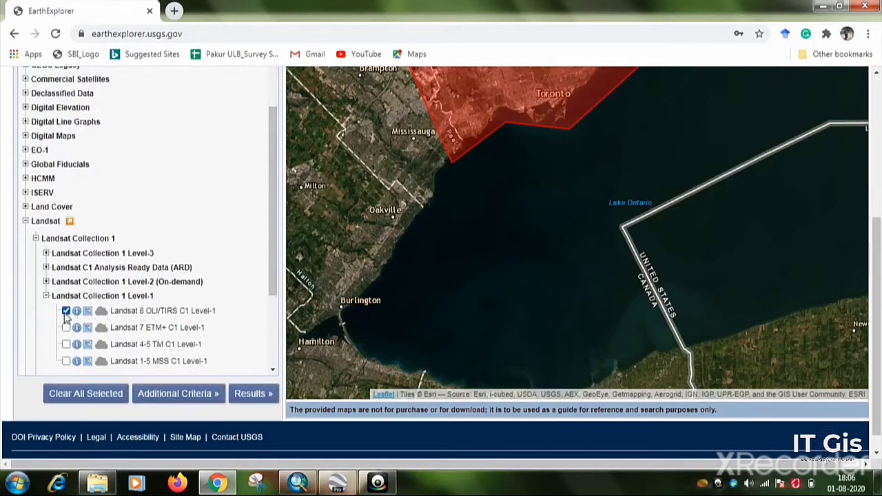
- Review the additional criteria for the Landsat 8 data set and bring up the list of matching scenes
drag(880, 235, 881, 279)
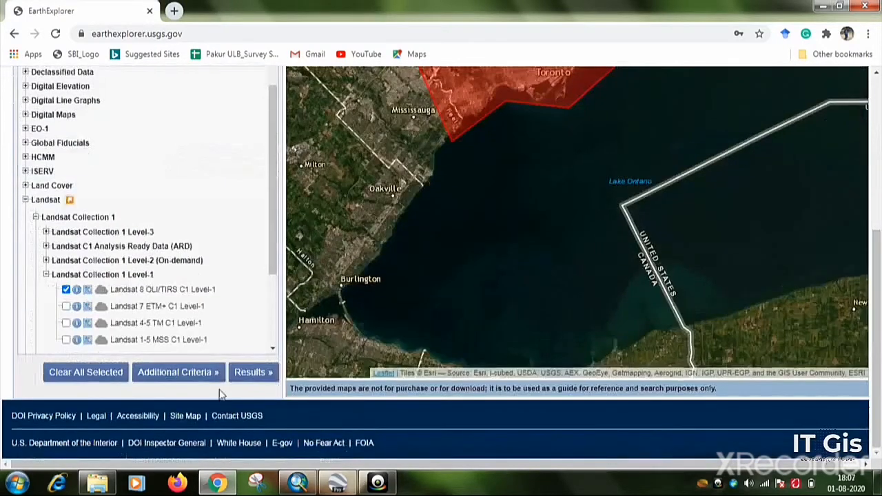
click(164, 376)
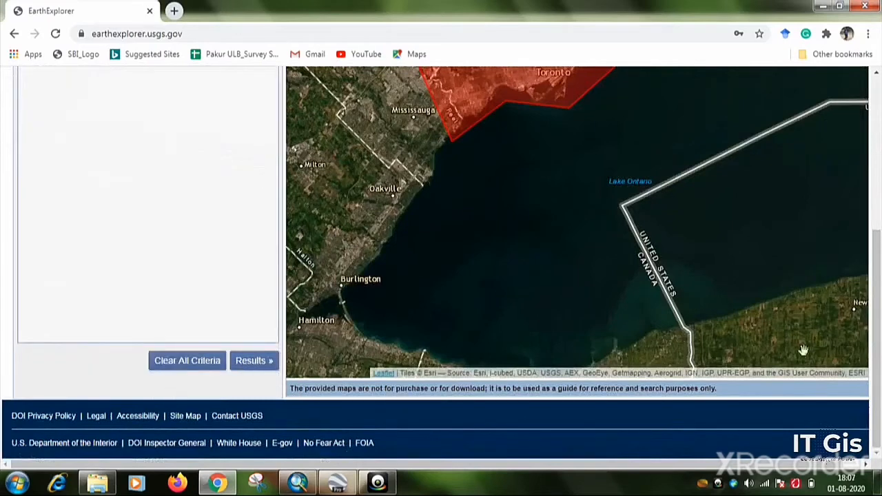
drag(879, 348, 879, 273)
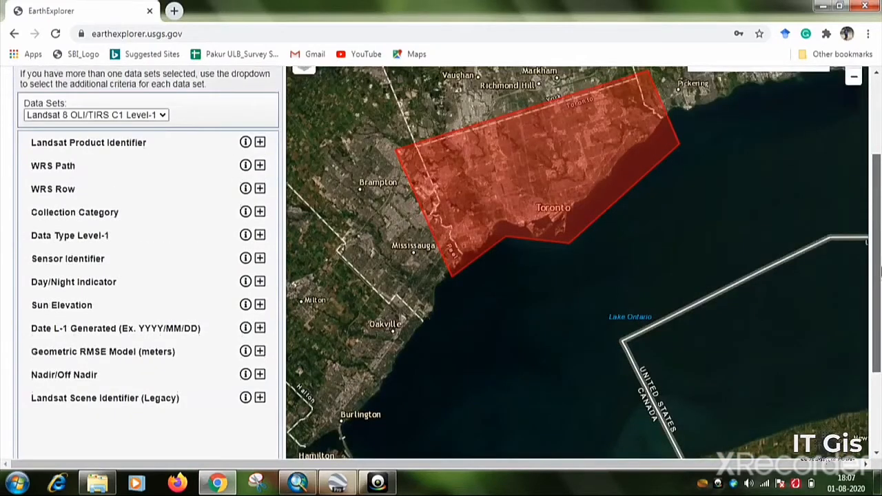
click(62, 328)
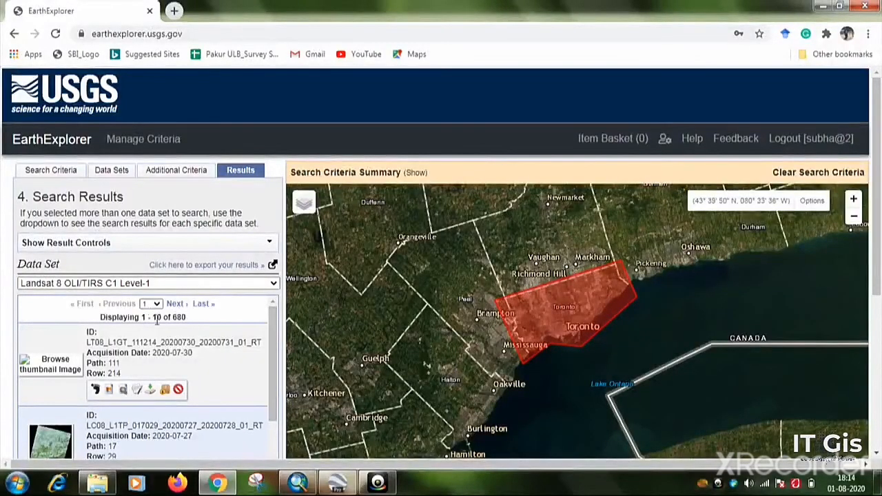
scroll(278, 97, down, 4)
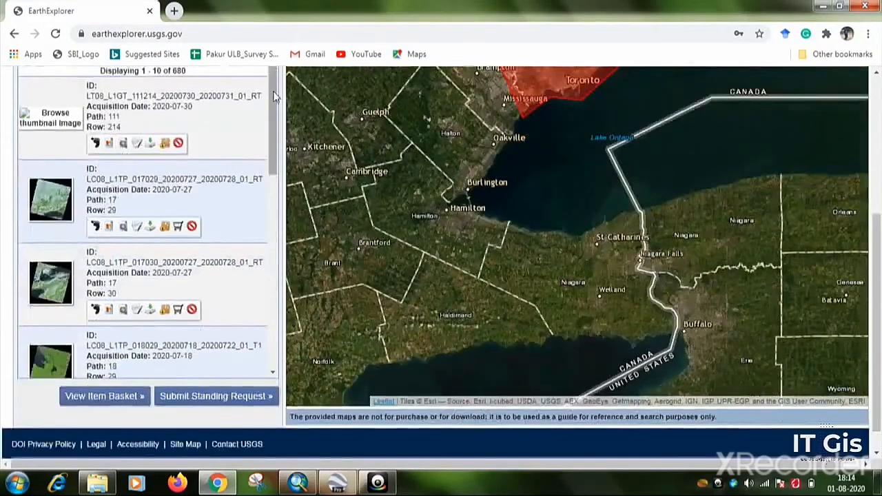
- Display the footprint and browse overlay of the 2020-07-02 scene at path 18, row 30, and examine its coverage of Toronto
scroll(273, 96, down, 8)
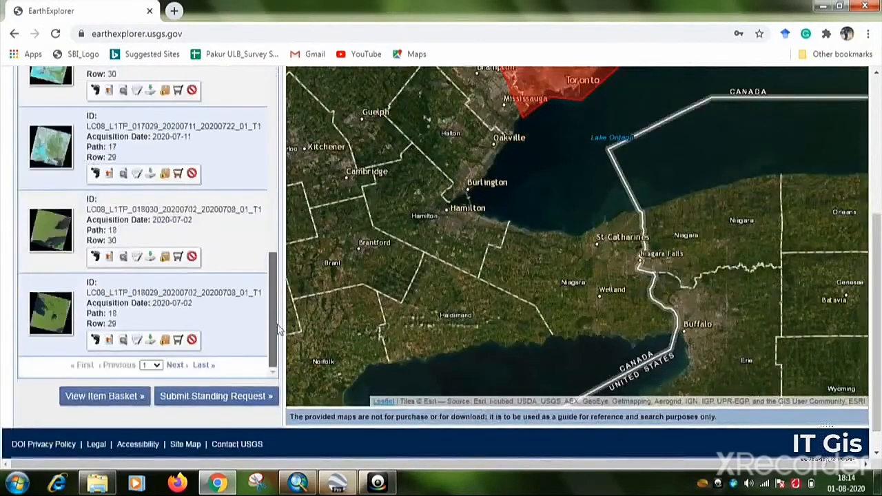
click(96, 259)
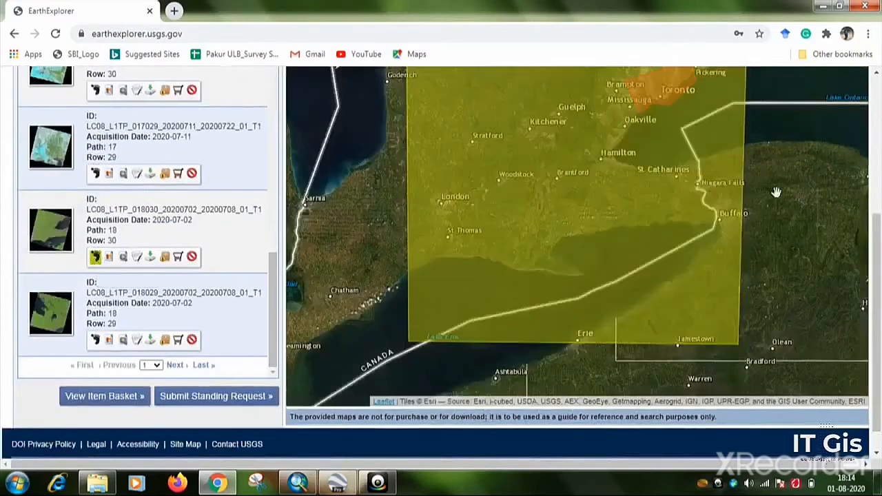
scroll(782, 234, up, 2)
scroll(780, 233, down, 3)
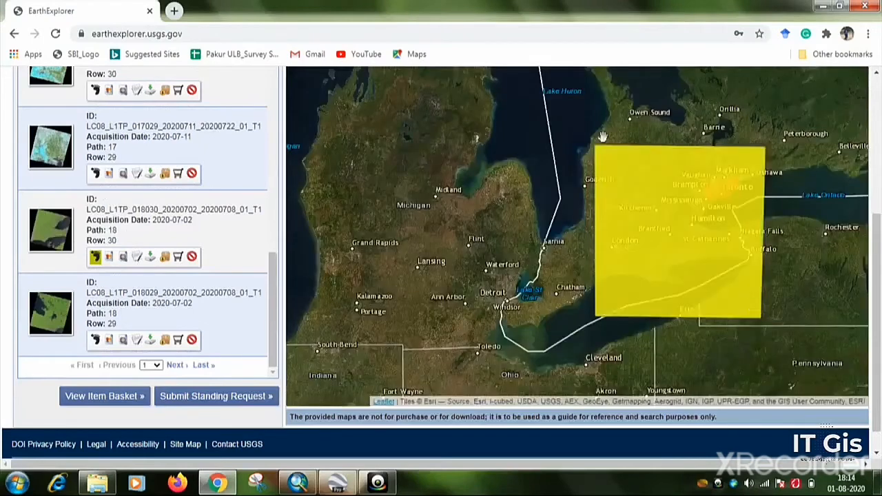
click(108, 258)
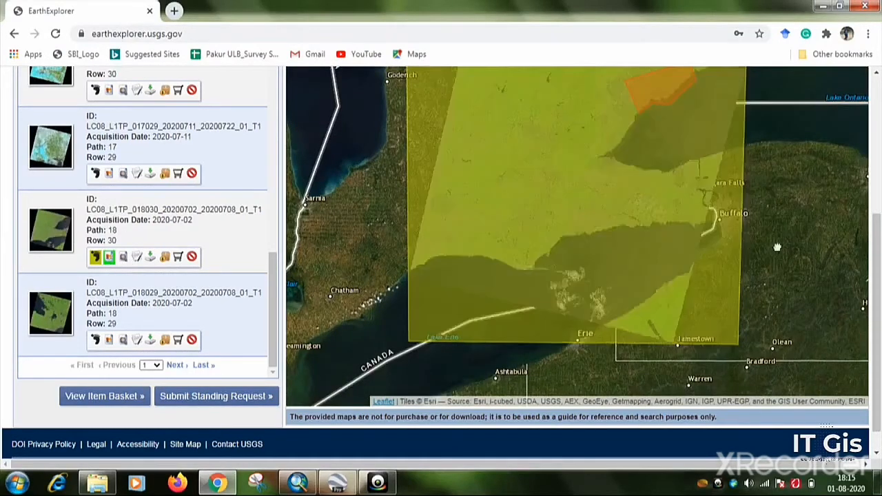
drag(777, 246, 772, 304)
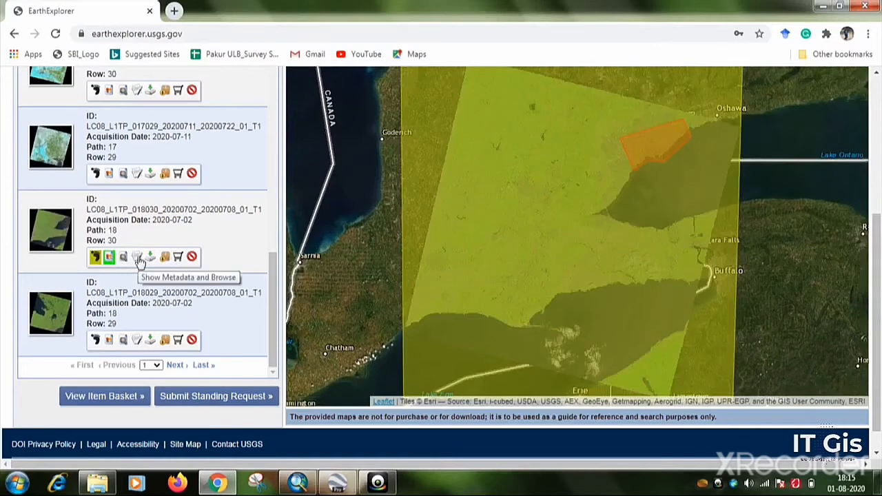
- Review the preview image and metadata attributes of the path 18, row 30 scene from 2020-07-02, and close them
click(137, 258)
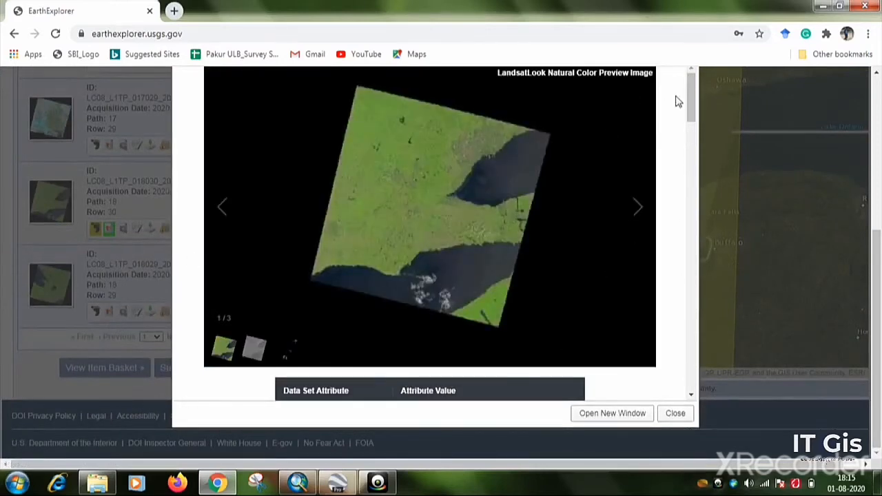
drag(692, 93, 705, 362)
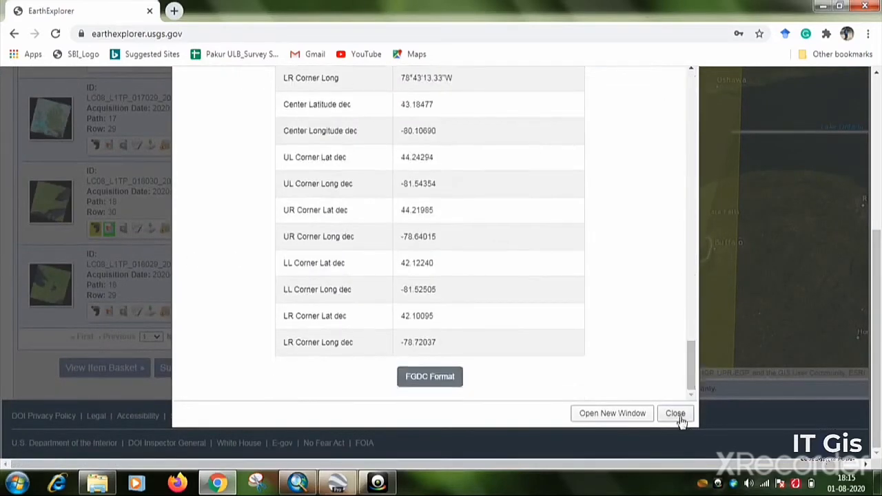
click(675, 414)
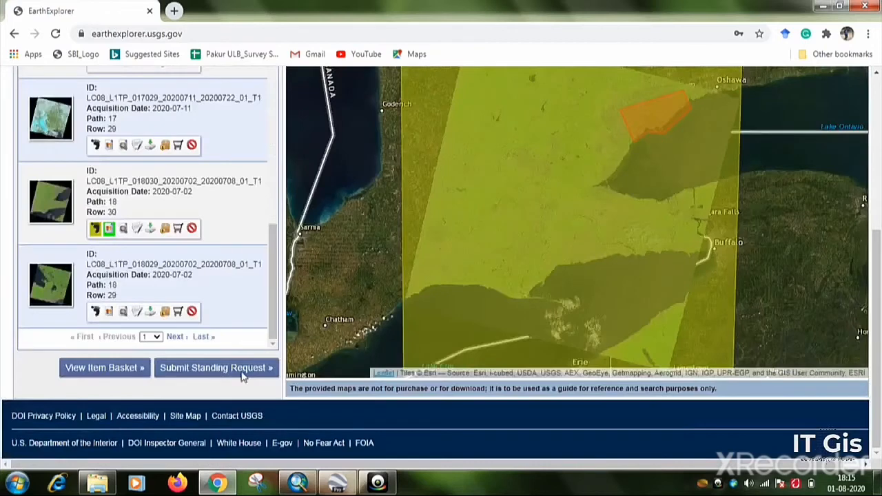
- Download the Level-1 GeoTIFF Data Product for the 2020-07-02 scene at path 18, row 30
click(150, 230)
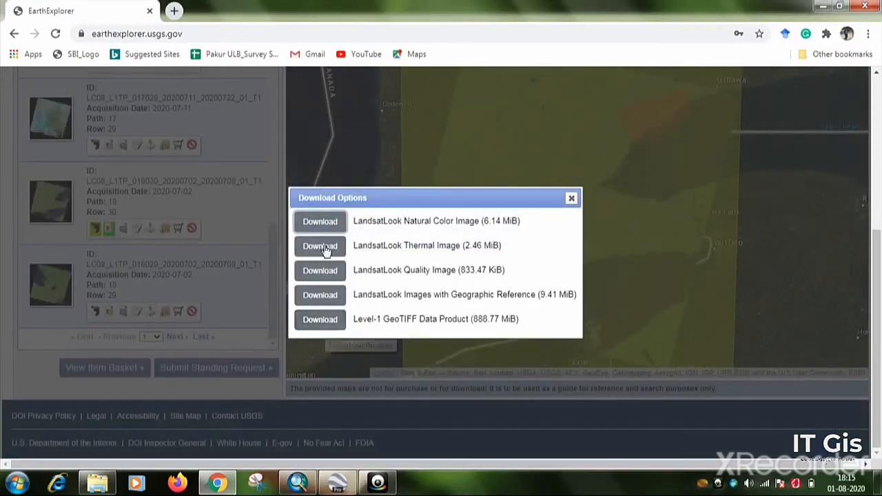
click(321, 326)
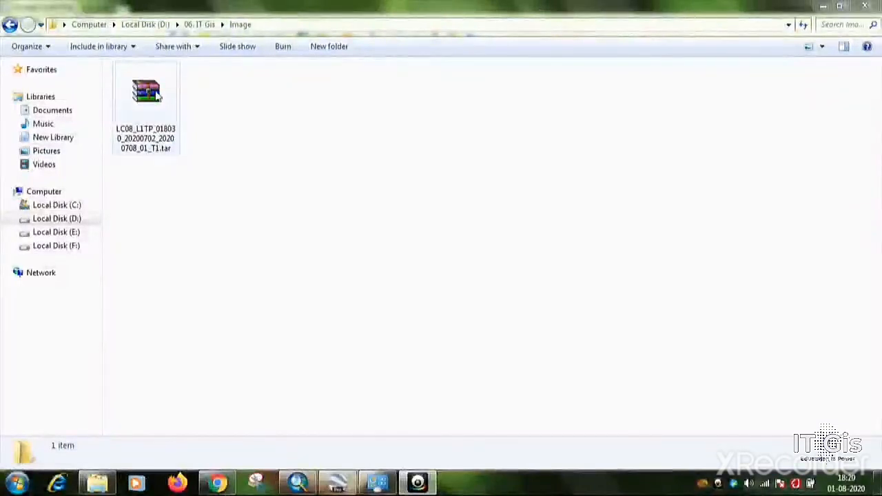
- Extract the LC08_L1TP_018030_20200702_20200708_01_T1.tar archive directly into the Image folder in File Explorer
click(157, 97)
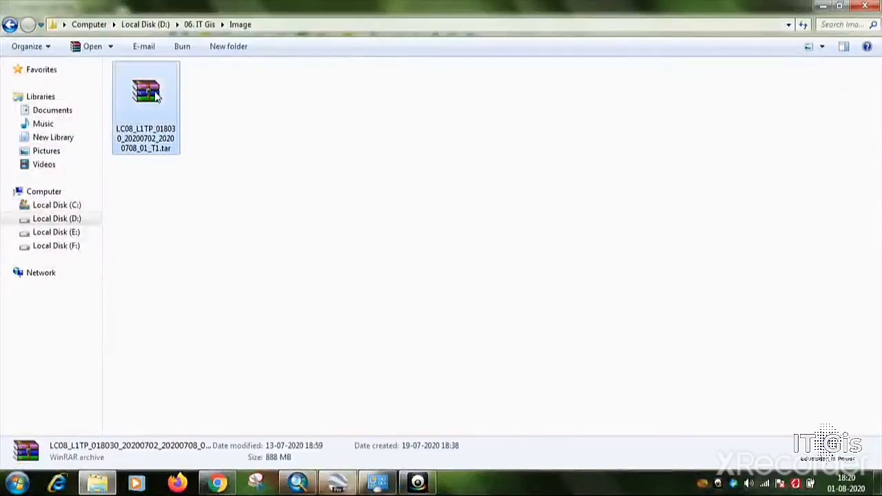
right_click(157, 97)
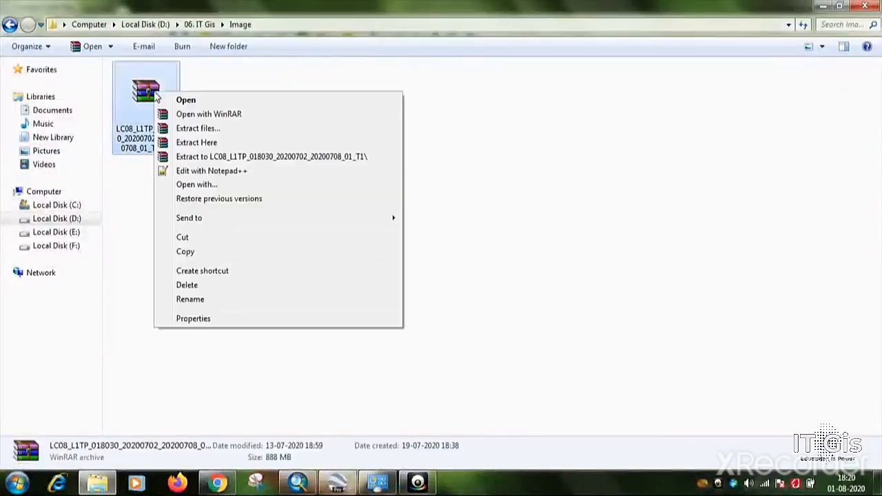
click(196, 143)
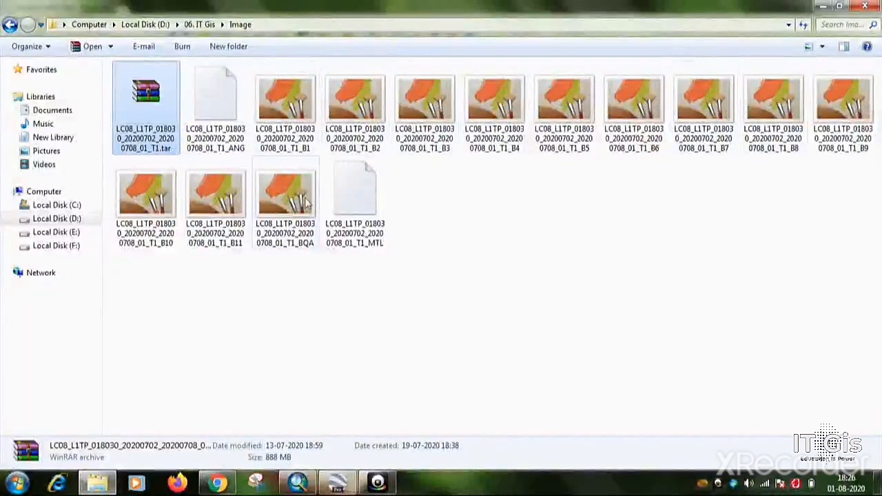
mouse_move(301, 204)
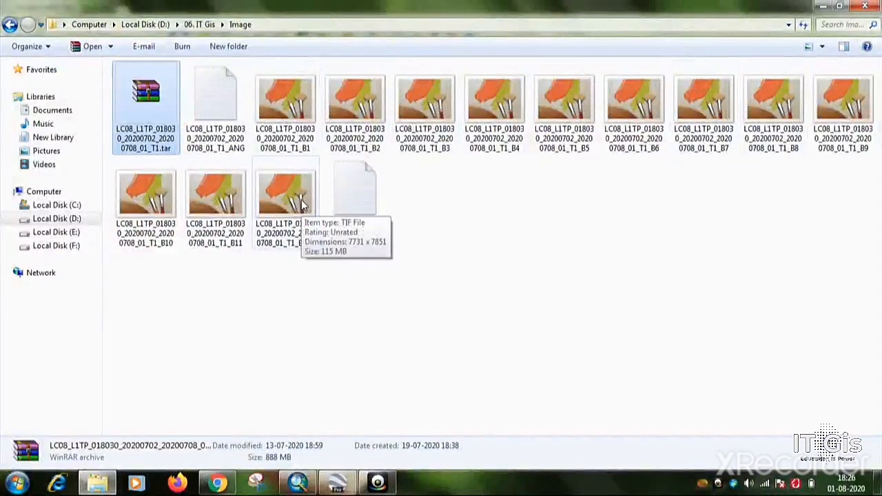